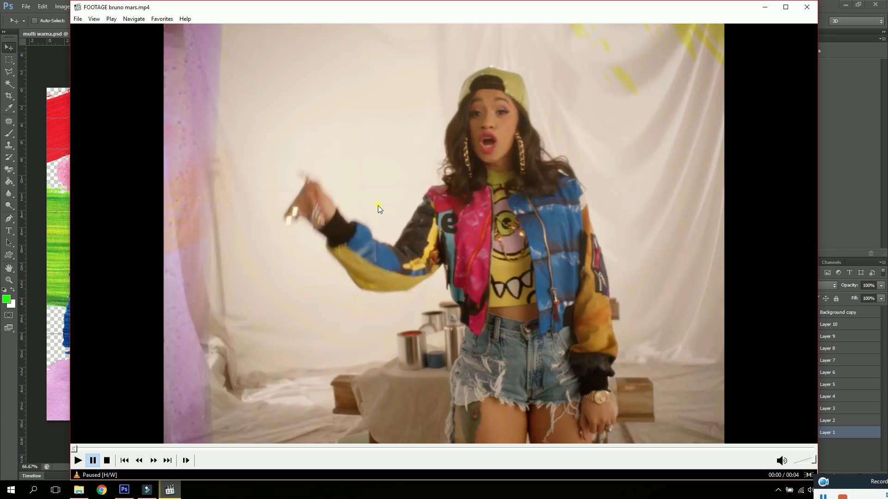
# Switch to Photoshop and create a new document 1440 pixels wide and 1080 pixels high with a transparent background.
pyautogui.click(765, 7)
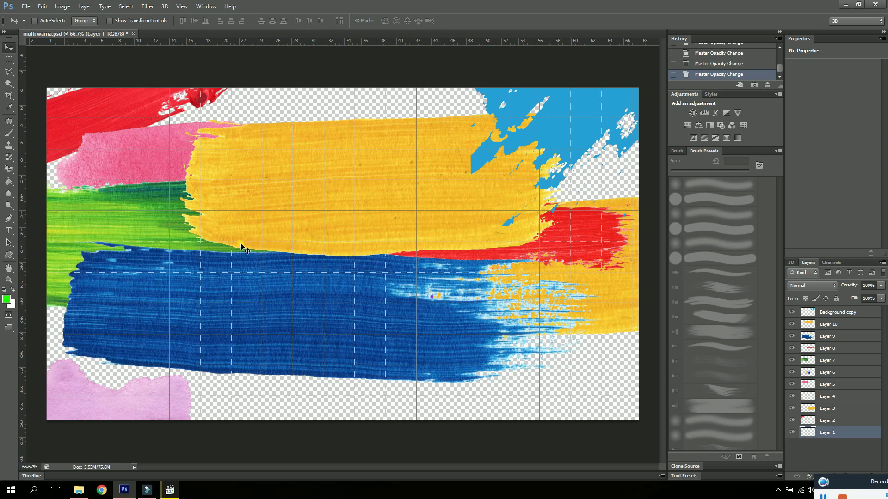
pyautogui.click(26, 7)
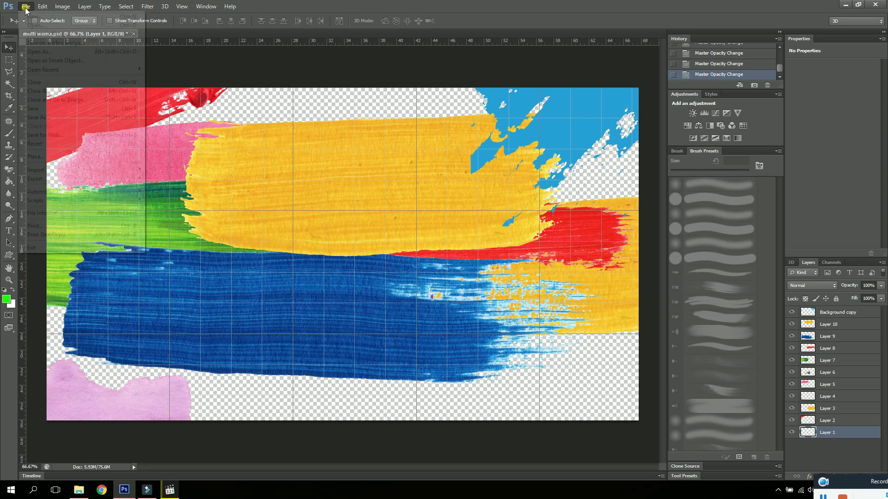
pyautogui.click(56, 17)
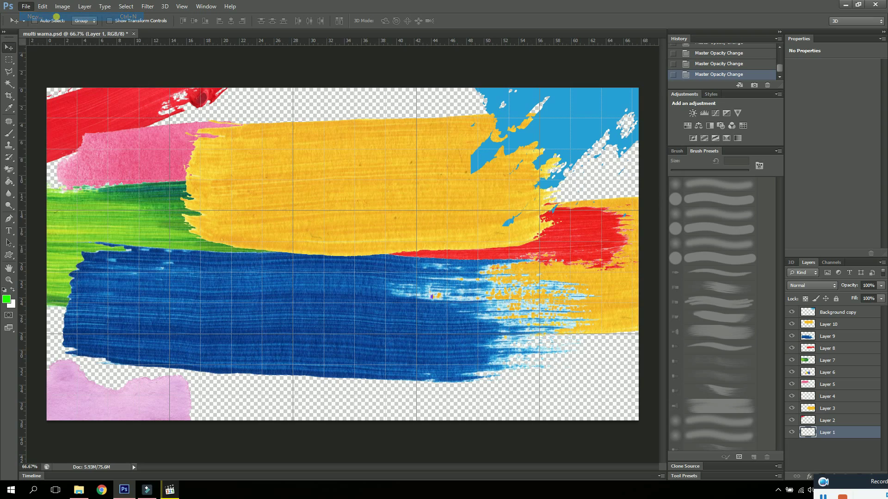
pyautogui.doubleClick(419, 170)
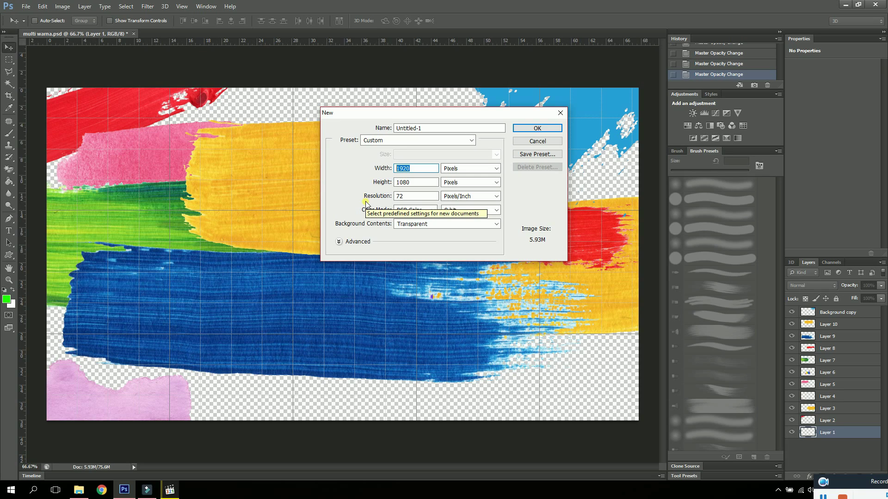
pyautogui.write('1')
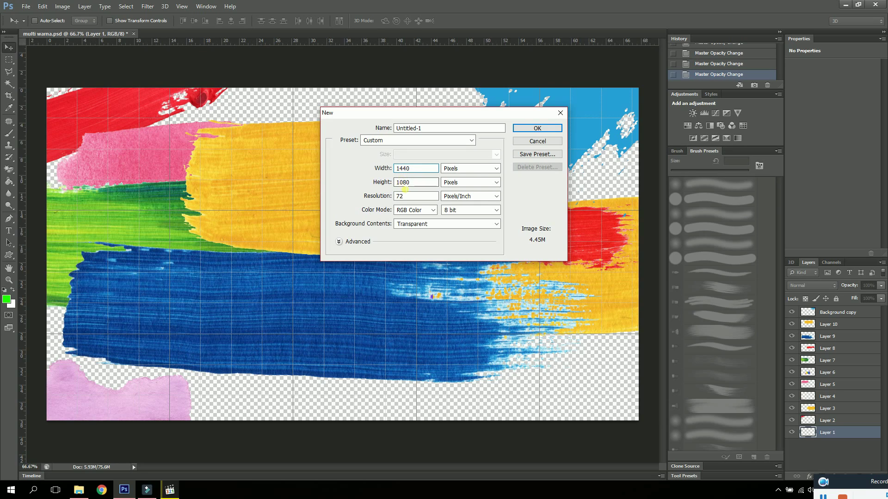
pyautogui.click(538, 128)
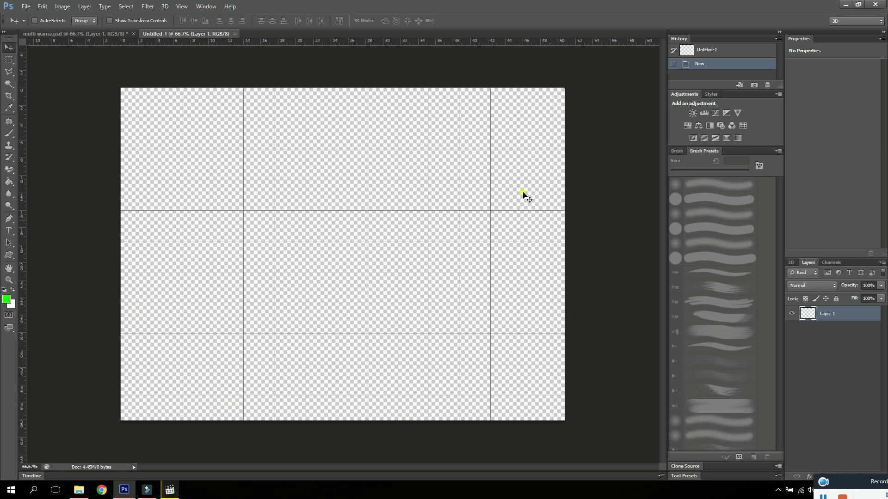
# In multi warna.psd, shift the blue stroke on Layer 9 down and right, and copy Layer 7's green stroke into the new document's lower-left area.
pyautogui.click(112, 35)
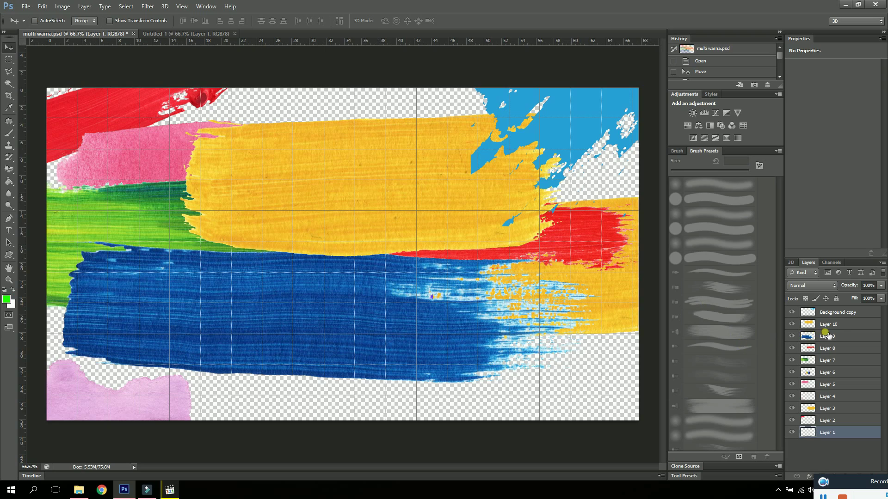
pyautogui.click(838, 313)
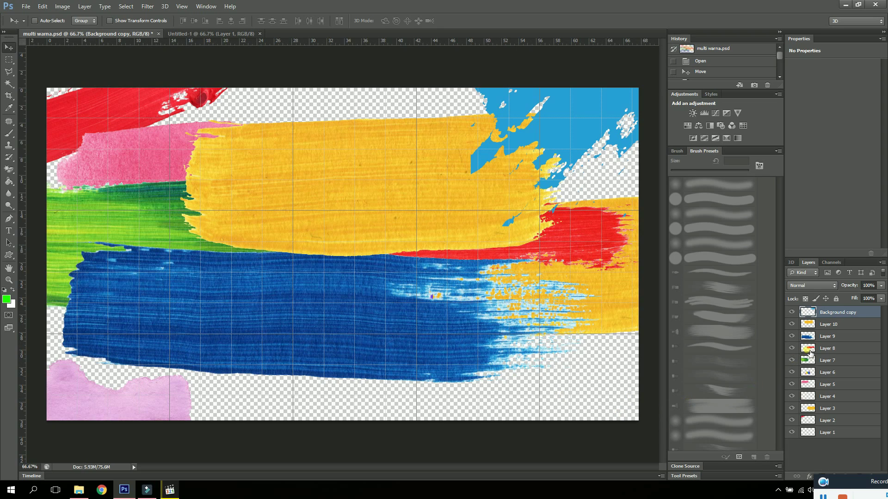
pyautogui.click(832, 340)
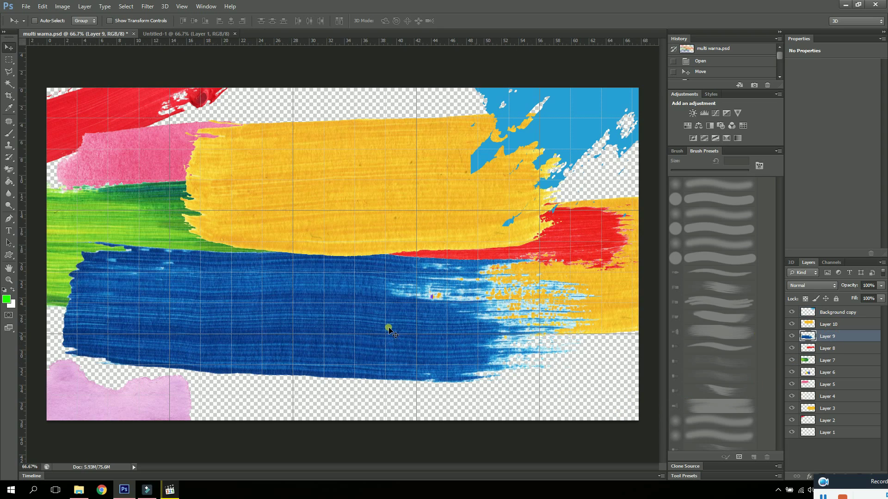
pyautogui.moveTo(244, 305)
pyautogui.mouseDown()
pyautogui.moveTo(217, 122)
pyautogui.moveTo(253, 282)
pyautogui.moveTo(303, 358)
pyautogui.mouseUp()
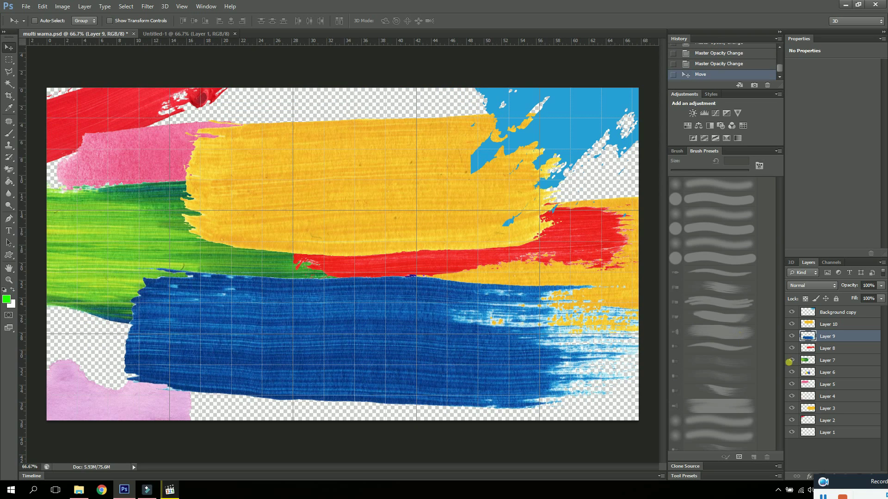
pyautogui.click(828, 361)
pyautogui.moveTo(119, 240)
pyautogui.mouseDown()
pyautogui.moveTo(187, 162)
pyautogui.moveTo(184, 40)
pyautogui.moveTo(291, 341)
pyautogui.moveTo(249, 345)
pyautogui.mouseUp()
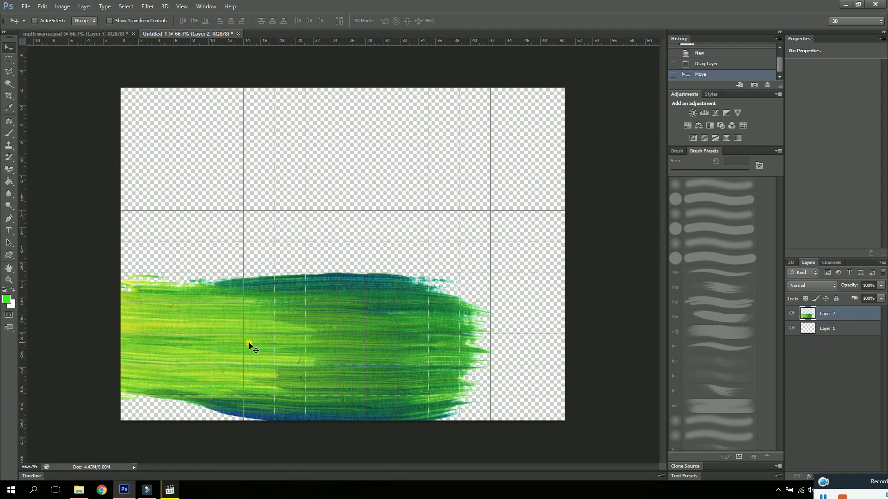
# Free Transform the green stroke, rotating it diagonally downward, shrinking it, and placing it in the canvas's lower-left corner.
pyautogui.hotkey('ctrl', 't')
pyautogui.moveTo(501, 256); pyautogui.dragTo(512, 343)
pyautogui.moveTo(416, 359); pyautogui.dragTo(342, 378)
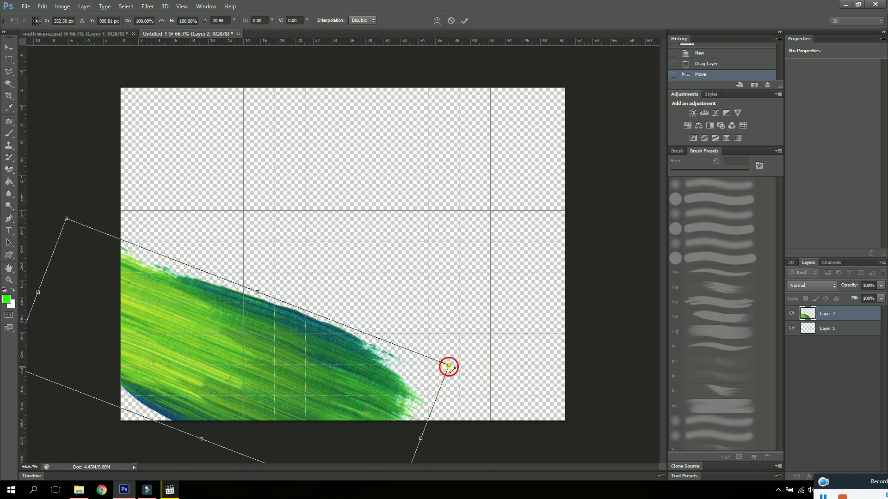
pyautogui.moveTo(437, 366); pyautogui.dragTo(244, 351)
pyautogui.moveTo(171, 365)
pyautogui.mouseDown()
pyautogui.moveTo(256, 393)
pyautogui.moveTo(236, 395)
pyautogui.mouseUp()
pyautogui.moveTo(309, 382); pyautogui.dragTo(239, 391)
pyautogui.click(9, 47)
pyautogui.click(423, 184)
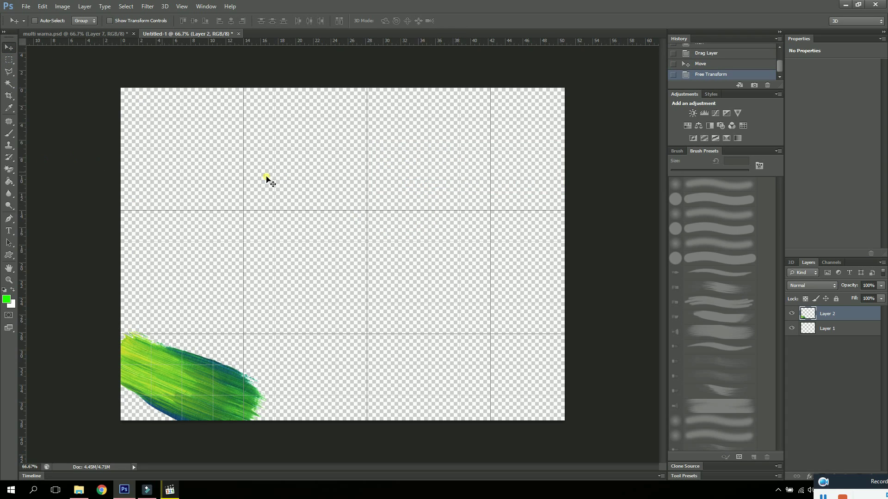
# Set the opacity of the green stroke's layer to 20%.
pyautogui.click(875, 290)
pyautogui.write('20')
pyautogui.press('Return')
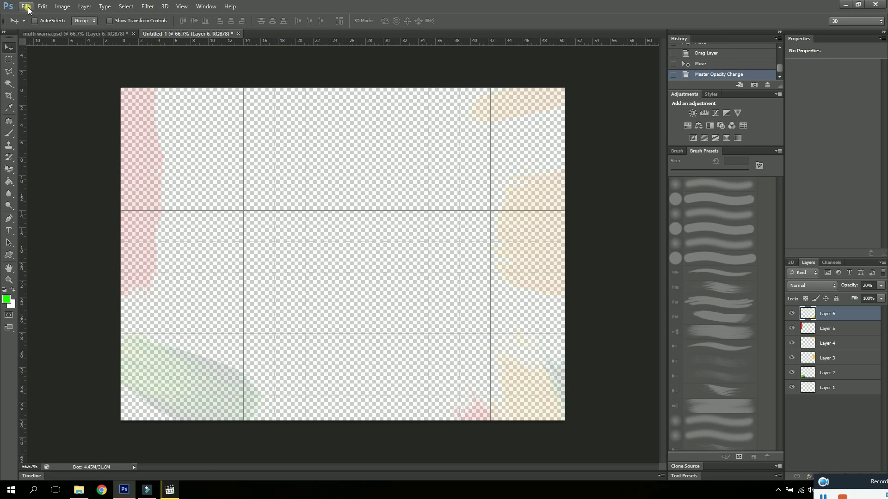
# Save a PNG copy of the frame artwork to the desktop under the name frame, with None / Fast compression and no interlacing.
pyautogui.click(26, 7)
pyautogui.click(56, 117)
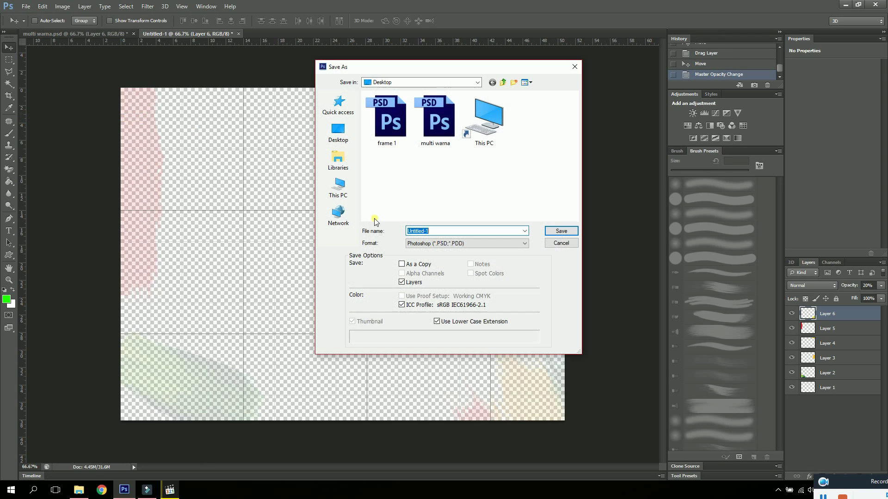
pyautogui.click(452, 245)
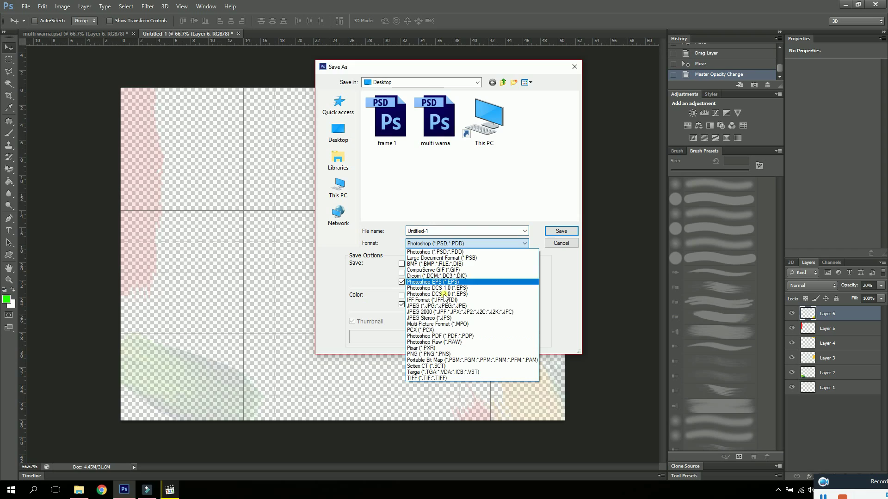
pyautogui.click(443, 356)
pyautogui.click(442, 231)
pyautogui.click(431, 232)
pyautogui.moveTo(430, 233); pyautogui.dragTo(379, 234)
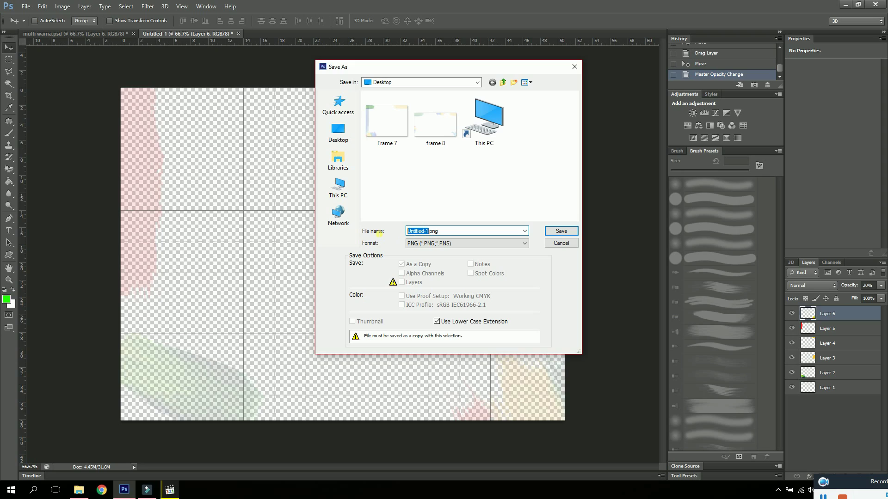
pyautogui.write('frame')
pyautogui.click(561, 231)
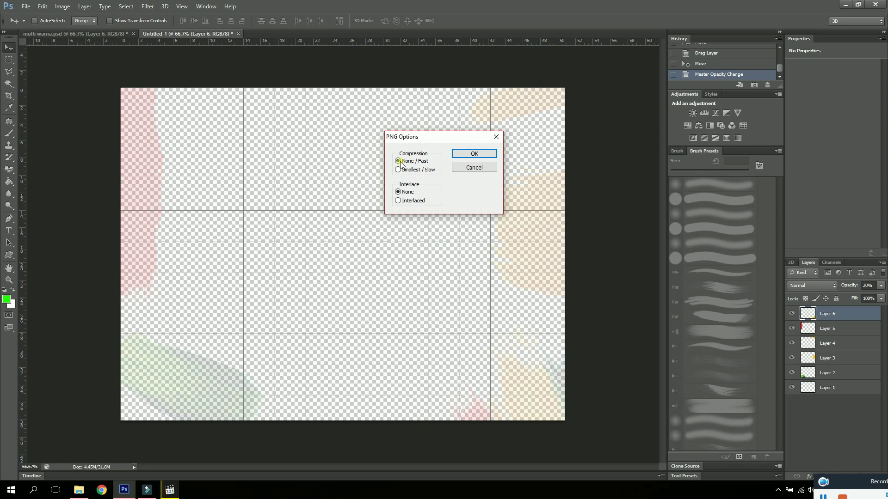
pyautogui.click(467, 153)
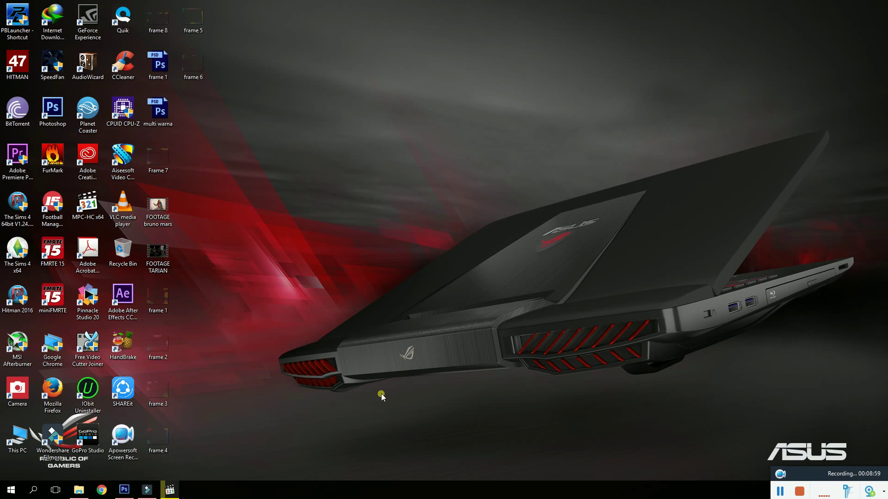
# Switch to Wondershare Filmora and import the FOOTAGE TARIAN video from the desktop.
pyautogui.click(147, 491)
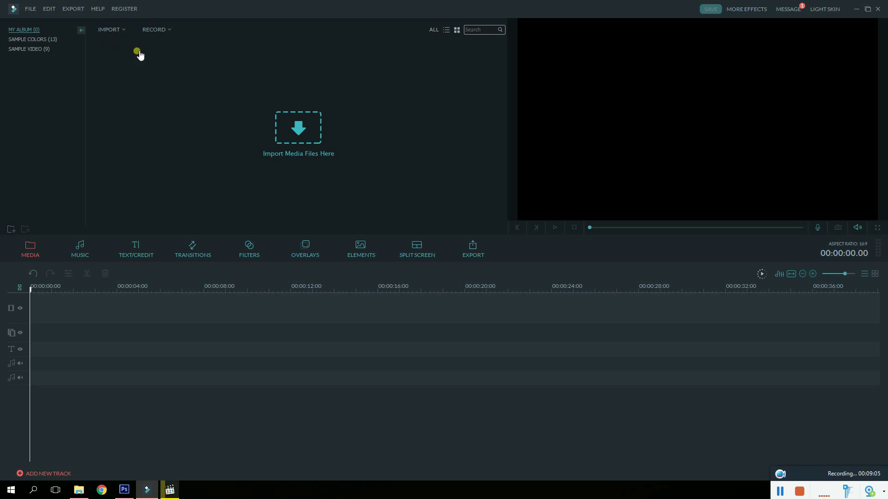
pyautogui.click(115, 30)
pyautogui.click(170, 82)
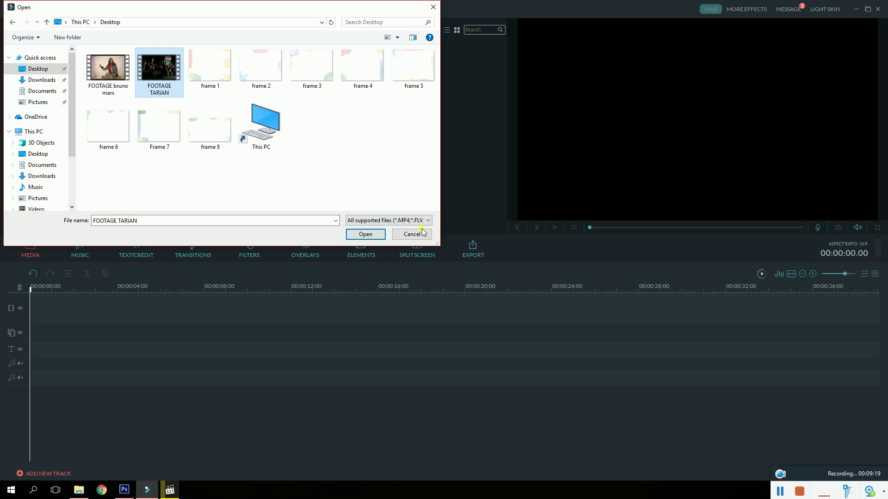
pyautogui.click(365, 234)
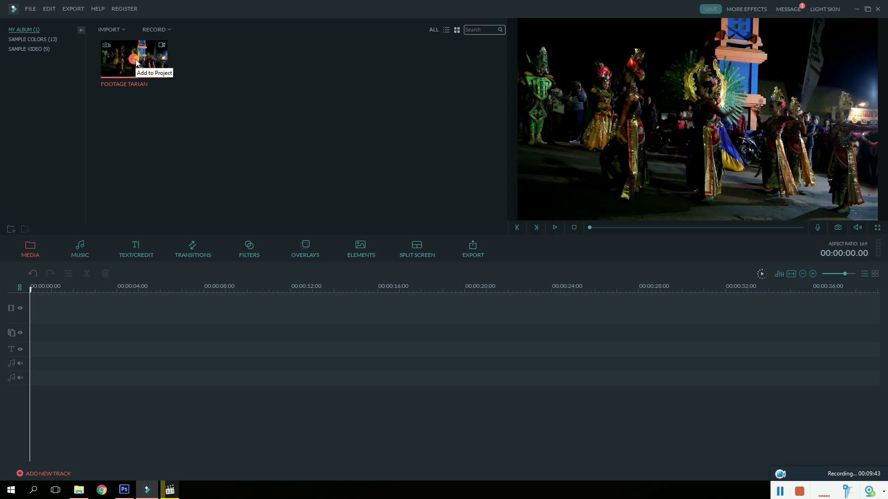
# Start a new 4:3 project and place the FOOTAGE TARIAN clip at the start of the video track.
pyautogui.click(35, 11)
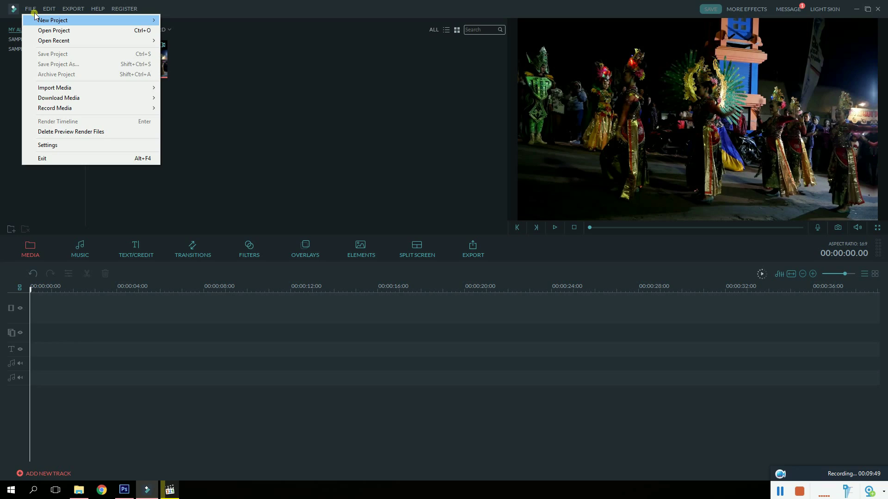
pyautogui.moveTo(41, 21)
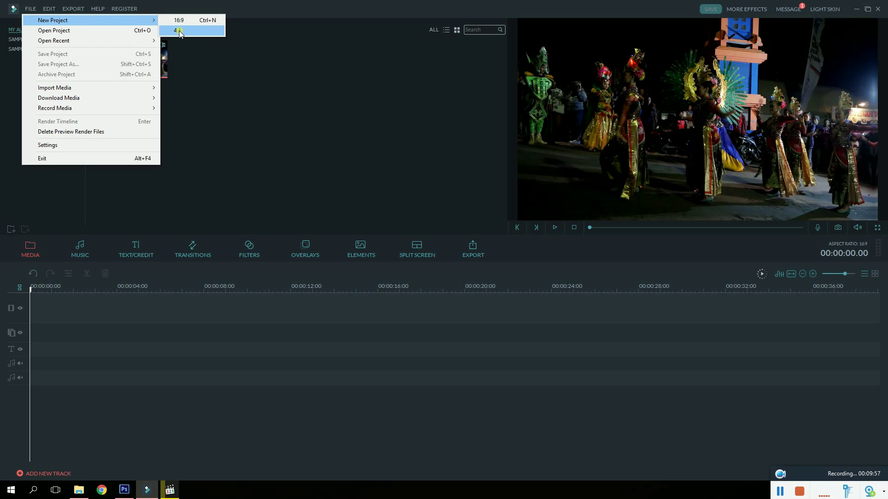
pyautogui.click(179, 31)
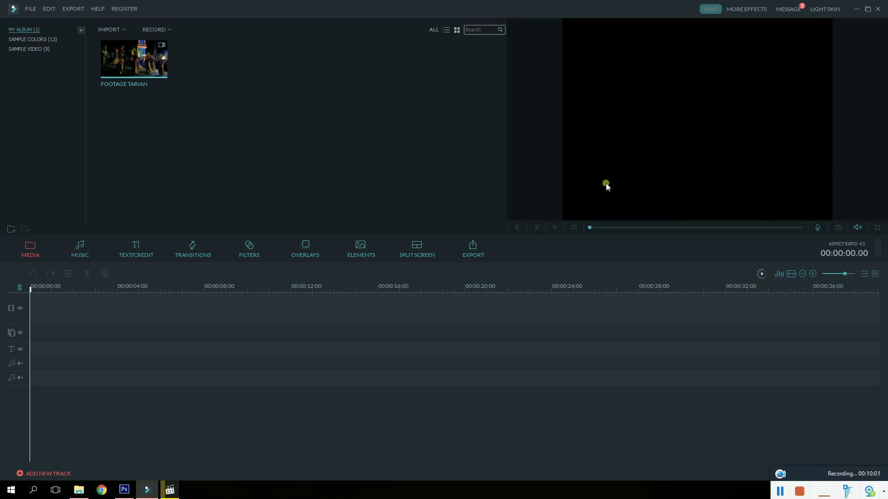
pyautogui.moveTo(161, 68)
pyautogui.moveTo(134, 58); pyautogui.dragTo(50, 313)
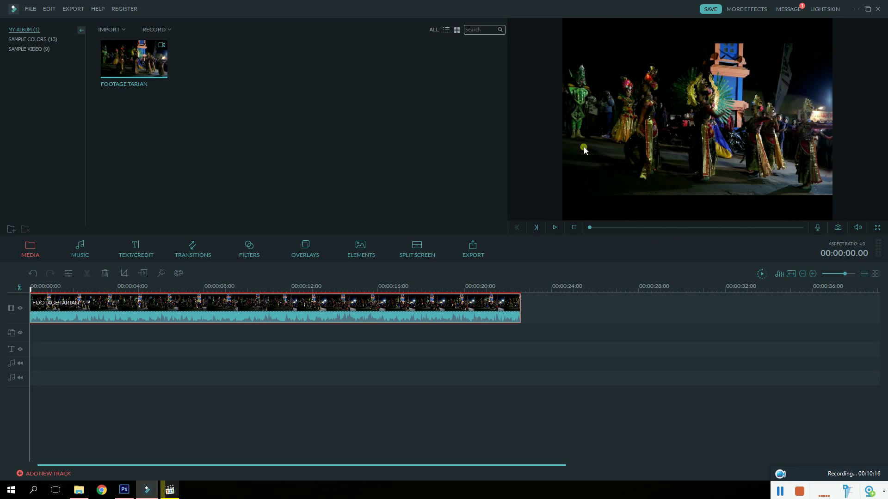
# Crop the FOOTAGE TARIAN clip to a 4:3 area of 1440 × 1080, shifted right to frame the dancers.
pyautogui.rightClick(274, 307)
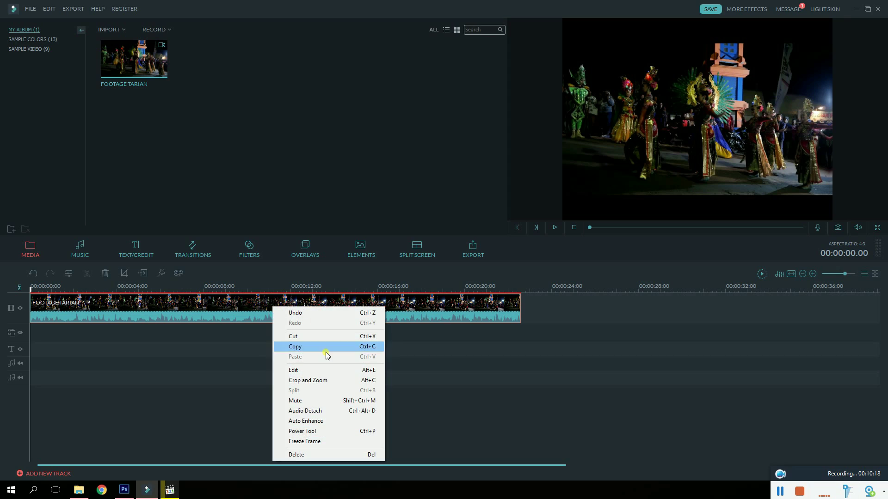
pyautogui.click(325, 384)
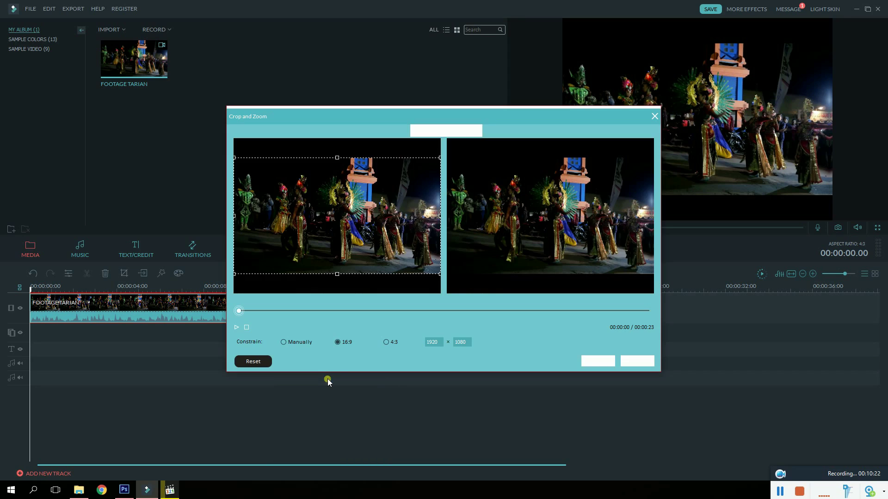
pyautogui.click(386, 342)
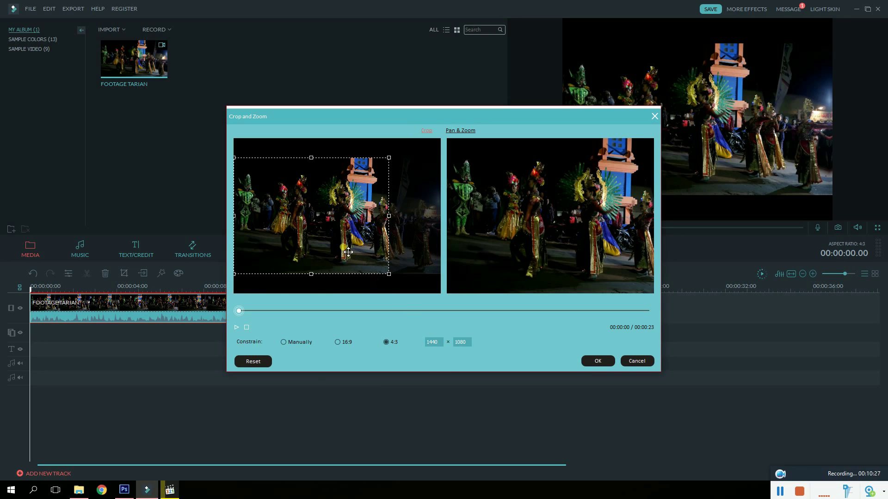
pyautogui.moveTo(346, 250); pyautogui.dragTo(376, 250)
pyautogui.moveTo(379, 250); pyautogui.dragTo(380, 250)
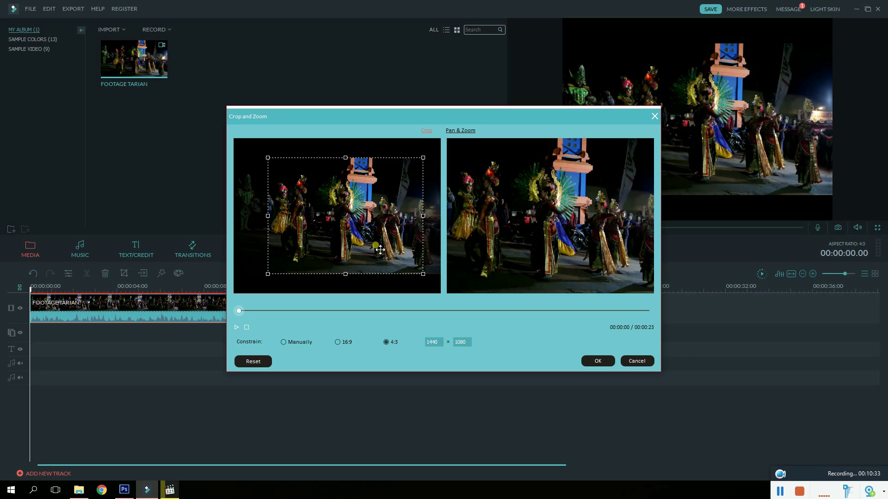
pyautogui.click(604, 361)
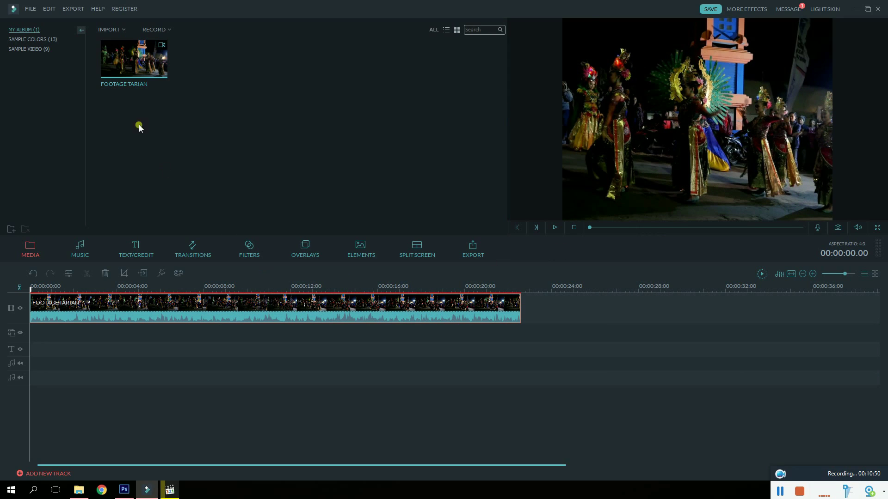
# Import the eight frame images, frame 1 through frame 8, from the desktop into the media album.
pyautogui.click(119, 31)
pyautogui.click(121, 35)
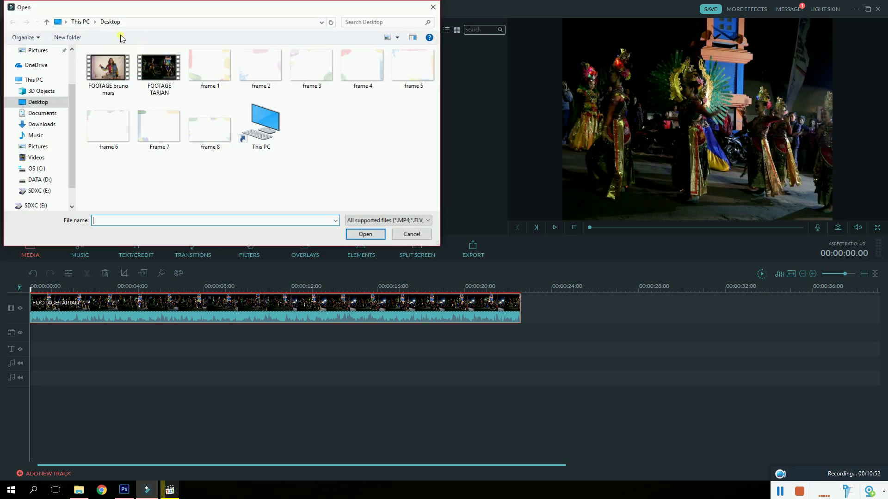
pyautogui.click(221, 76)
pyautogui.keyDown('ctrl'); pyautogui.click(266, 74); pyautogui.keyUp('ctrl')
pyautogui.keyDown('ctrl'); pyautogui.click(312, 69); pyautogui.keyUp('ctrl')
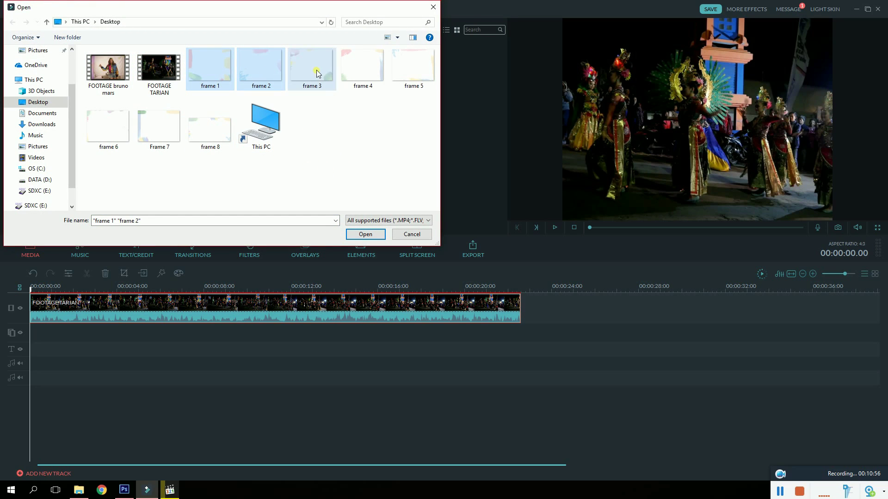
pyautogui.keyDown('ctrl'); pyautogui.click(363, 70); pyautogui.keyUp('ctrl')
pyautogui.keyDown('ctrl'); pyautogui.click(413, 69); pyautogui.keyUp('ctrl')
pyautogui.keyDown('ctrl'); pyautogui.click(120, 133); pyautogui.keyUp('ctrl')
pyautogui.keyDown('ctrl'); pyautogui.click(159, 125); pyautogui.keyUp('ctrl')
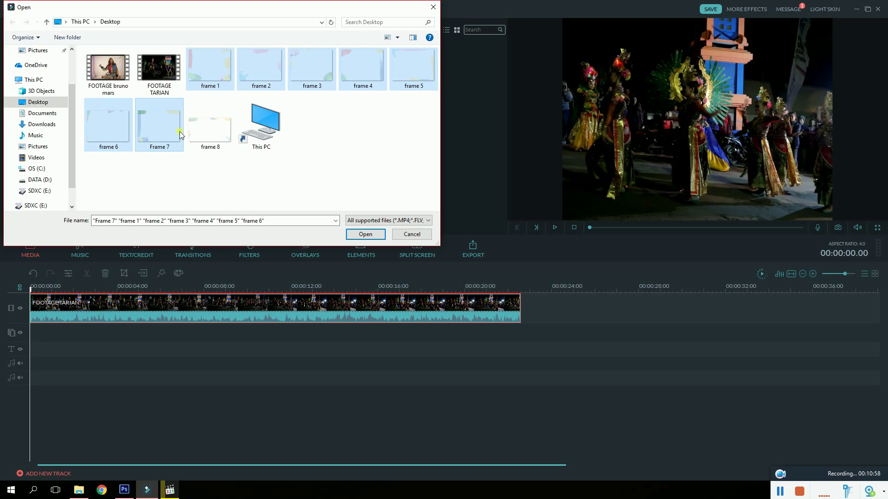
pyautogui.keyDown('ctrl'); pyautogui.click(209, 127); pyautogui.keyUp('ctrl')
pyautogui.click(363, 233)
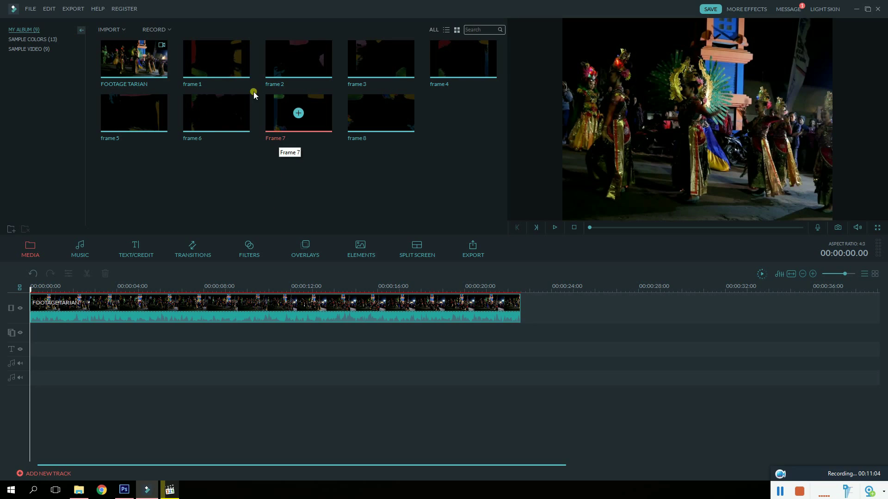
# Place frame 1 at the start of the first overlay track and trim its duration to 5 frames.
pyautogui.moveTo(215, 58); pyautogui.dragTo(31, 335)
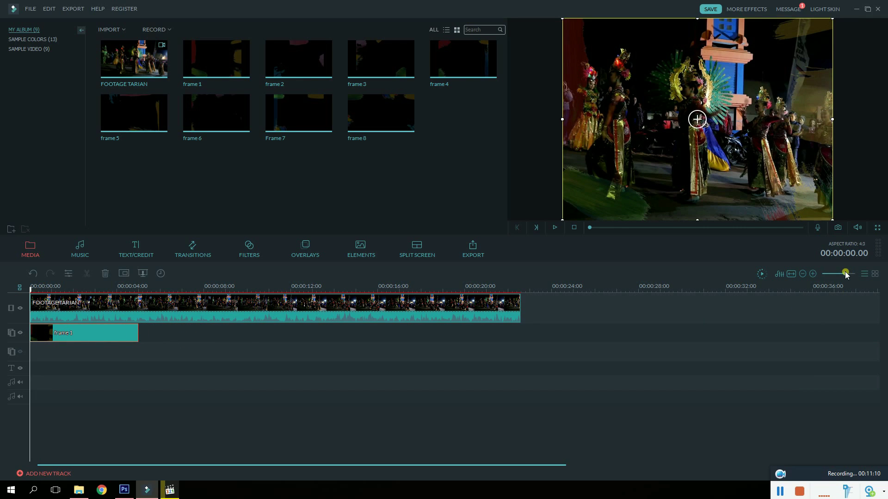
pyautogui.moveTo(846, 275); pyautogui.dragTo(848, 274)
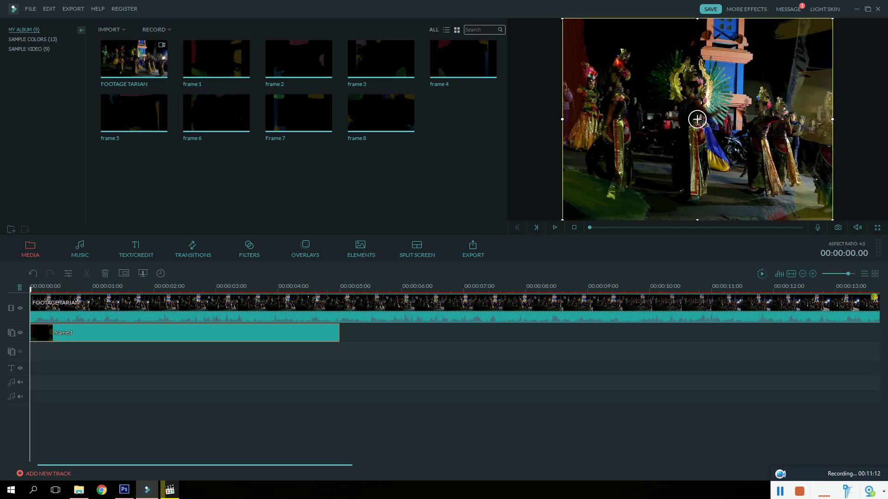
pyautogui.moveTo(848, 274)
pyautogui.mouseDown()
pyautogui.moveTo(838, 274)
pyautogui.moveTo(846, 275)
pyautogui.mouseUp()
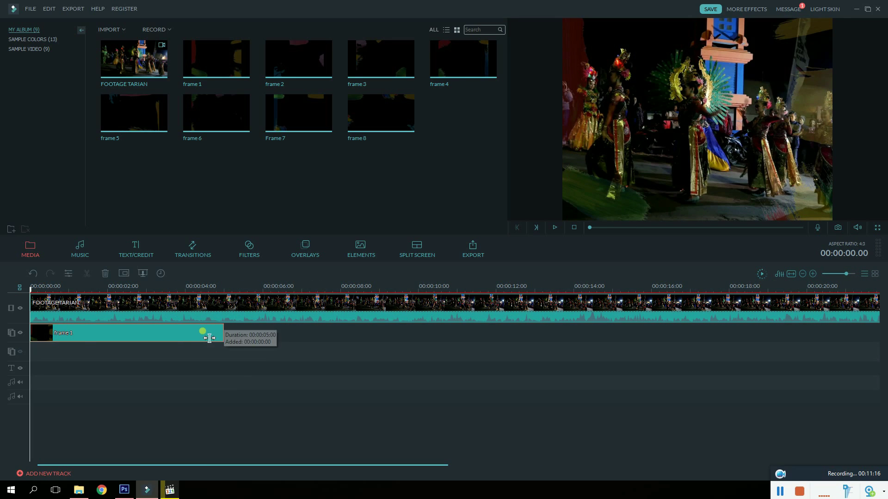
pyautogui.moveTo(209, 338); pyautogui.dragTo(56, 337)
# Add frame 2 on the second overlay track, cut it to 5 frames, and move it directly behind frame 1.
pyautogui.moveTo(323, 68); pyautogui.dragTo(32, 352)
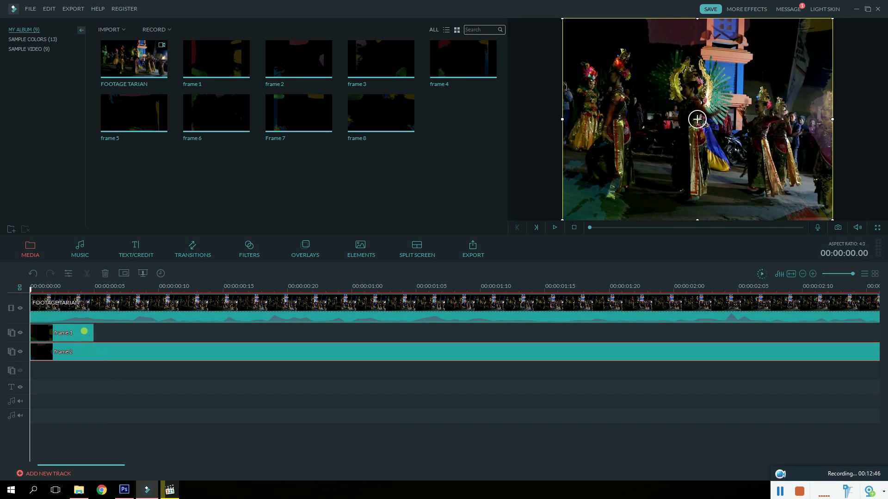
pyautogui.click(109, 290)
pyautogui.moveTo(111, 290); pyautogui.dragTo(95, 290)
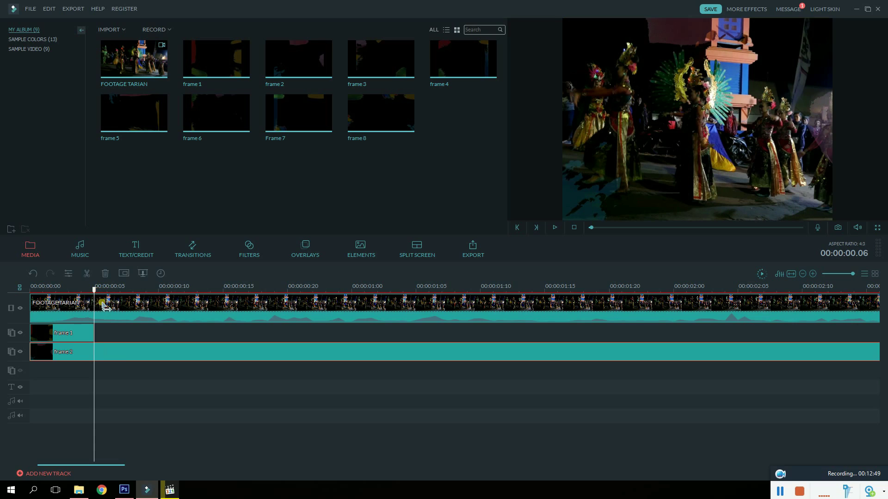
pyautogui.click(86, 274)
pyautogui.rightClick(144, 361)
pyautogui.click(169, 469)
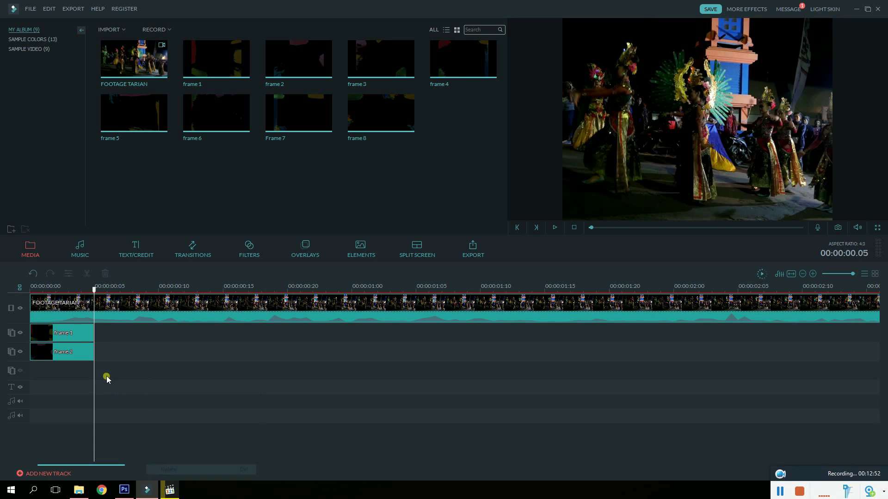
pyautogui.moveTo(93, 354); pyautogui.dragTo(147, 333)
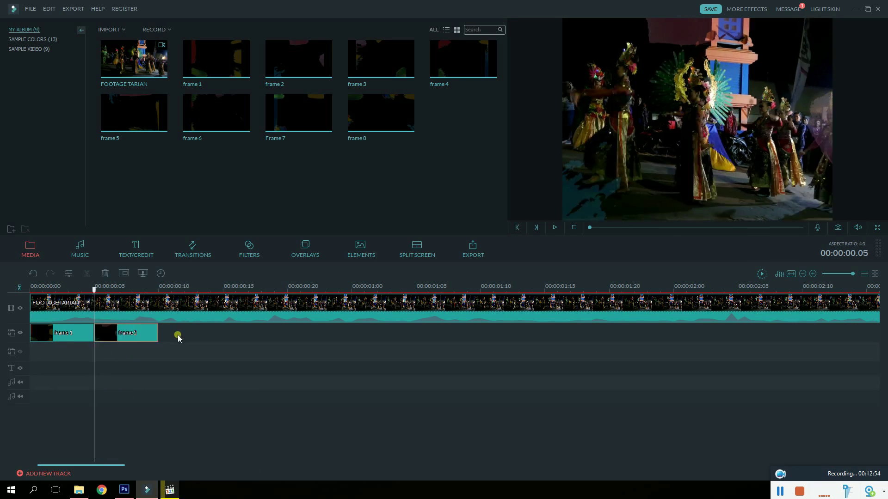
# Add frame 3 from 00:00:00.05 on the second overlay track, cut it off at 00:00:00.10, and move it directly behind frame 2.
pyautogui.moveTo(239, 342); pyautogui.dragTo(95, 353)
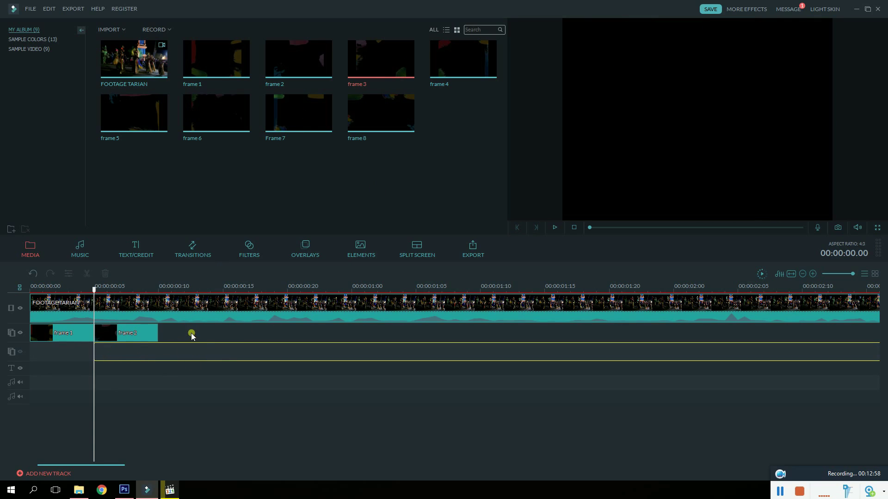
pyautogui.moveTo(192, 336); pyautogui.dragTo(190, 351)
pyautogui.moveTo(93, 290); pyautogui.dragTo(158, 290)
pyautogui.click(189, 354)
pyautogui.click(87, 273)
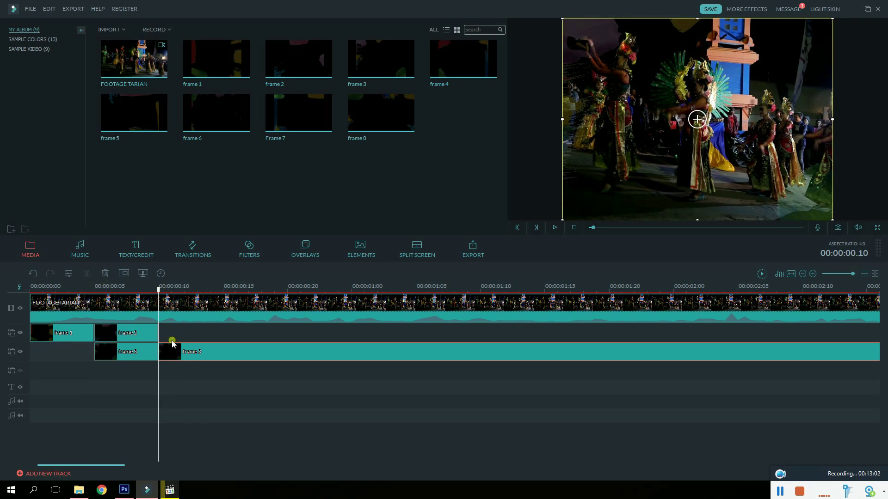
pyautogui.rightClick(178, 346)
pyautogui.click(219, 464)
pyautogui.moveTo(143, 353); pyautogui.dragTo(222, 337)
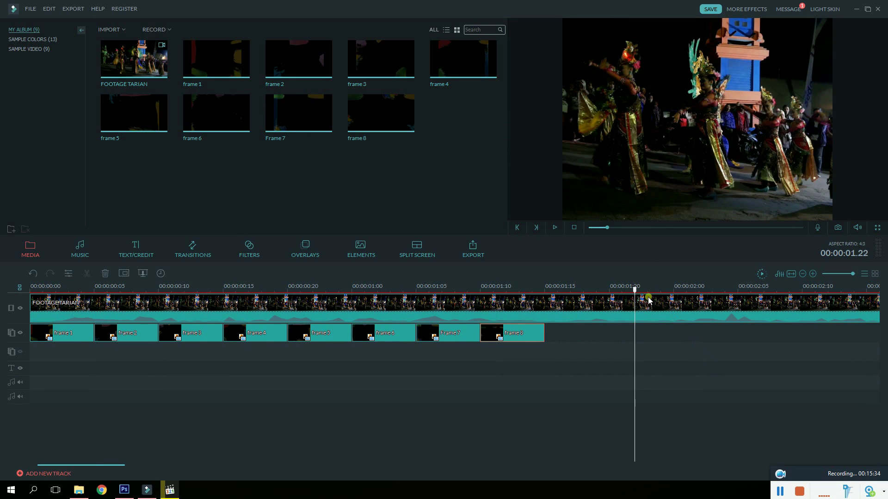
# Copy all eight frame clips and paste them at 00:00:01.15, directly behind frame 8 on the same overlay track.
pyautogui.moveTo(635, 290); pyautogui.dragTo(26, 291)
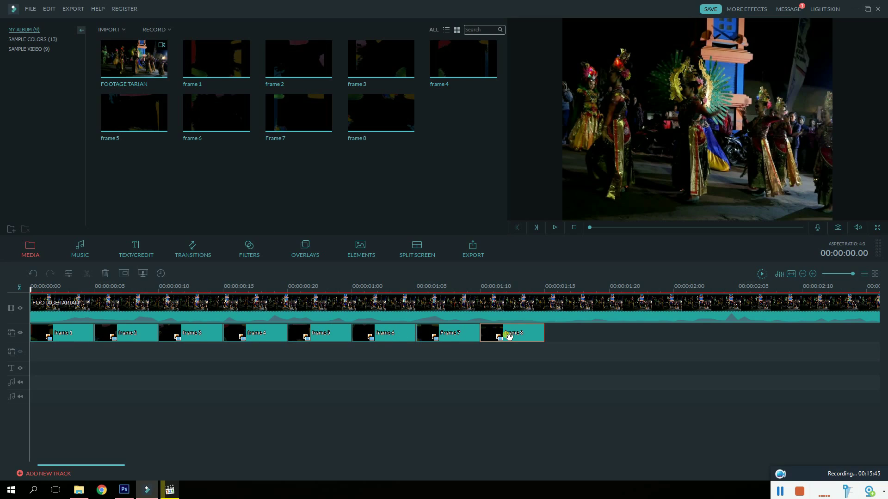
pyautogui.moveTo(66, 364); pyautogui.dragTo(538, 335)
pyautogui.rightClick(538, 335)
pyautogui.click(543, 363)
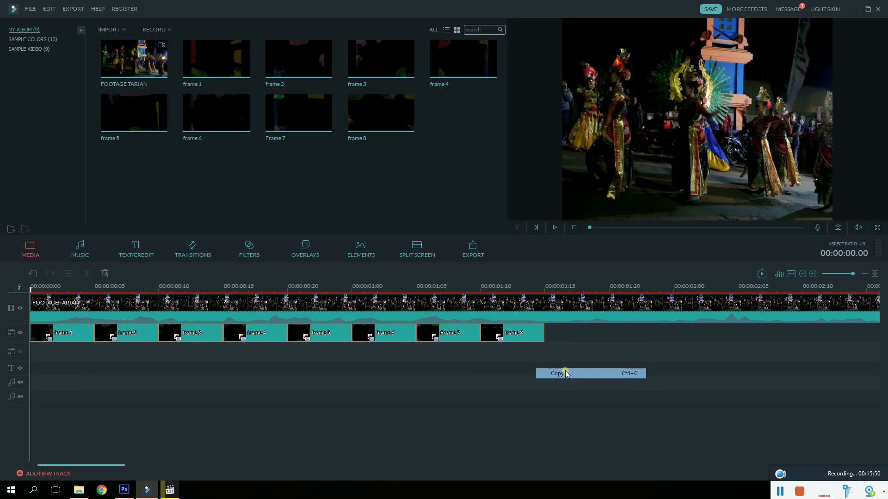
pyautogui.click(556, 293)
pyautogui.rightClick(572, 332)
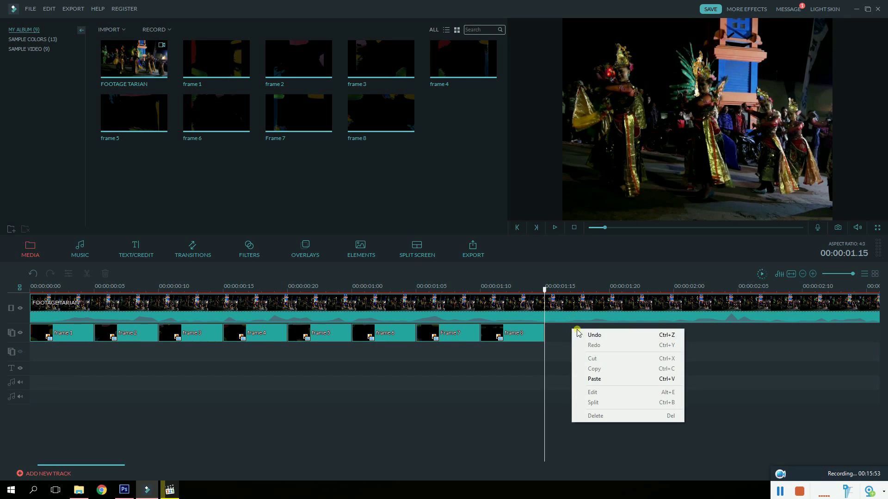
pyautogui.click(613, 378)
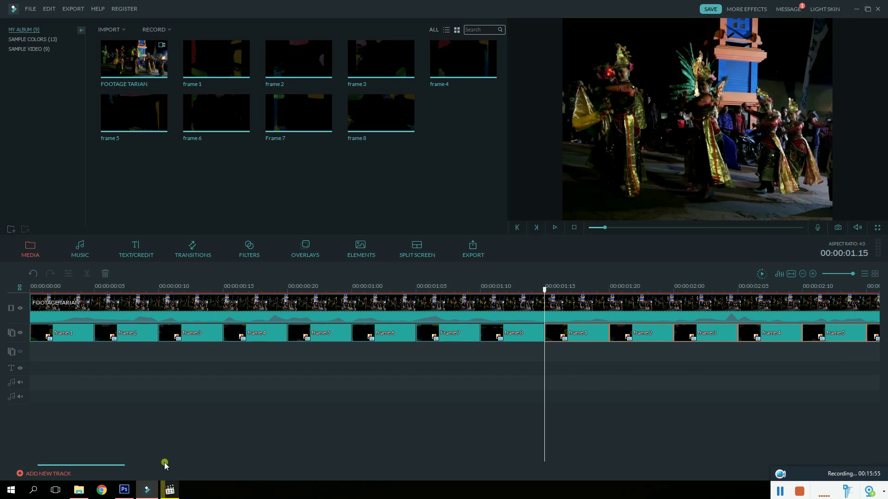
# Flip the pasted frame 1 clip at 00:00:01.15 with the PIP flip options and apply the change.
pyautogui.moveTo(111, 466); pyautogui.dragTo(136, 467)
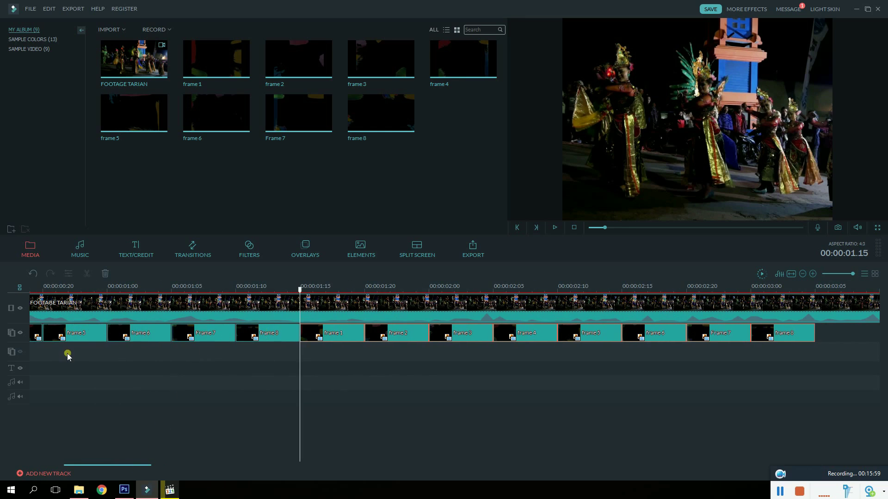
pyautogui.moveTo(138, 466); pyautogui.dragTo(155, 459)
pyautogui.rightClick(165, 334)
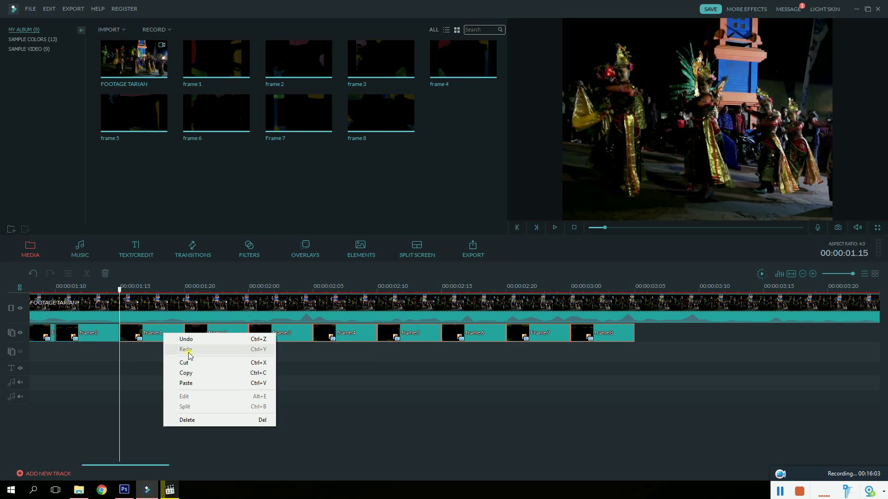
pyautogui.click(151, 333)
pyautogui.rightClick(152, 333)
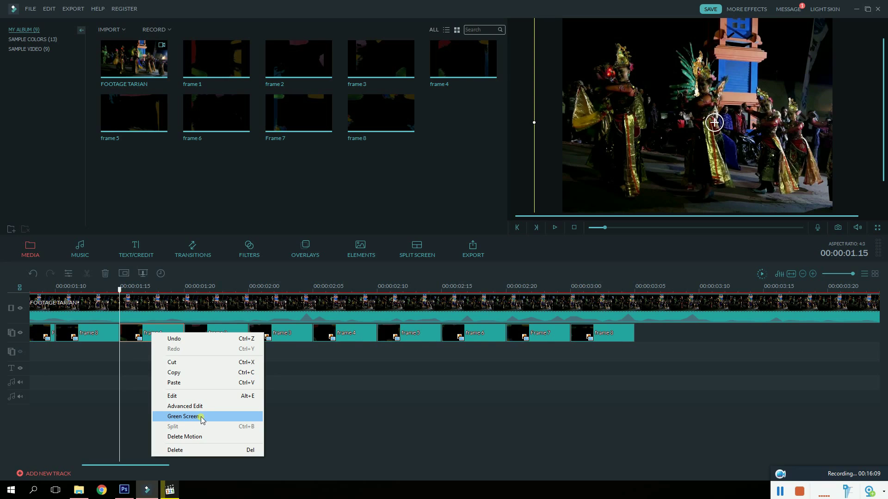
pyautogui.click(202, 418)
pyautogui.click(285, 336)
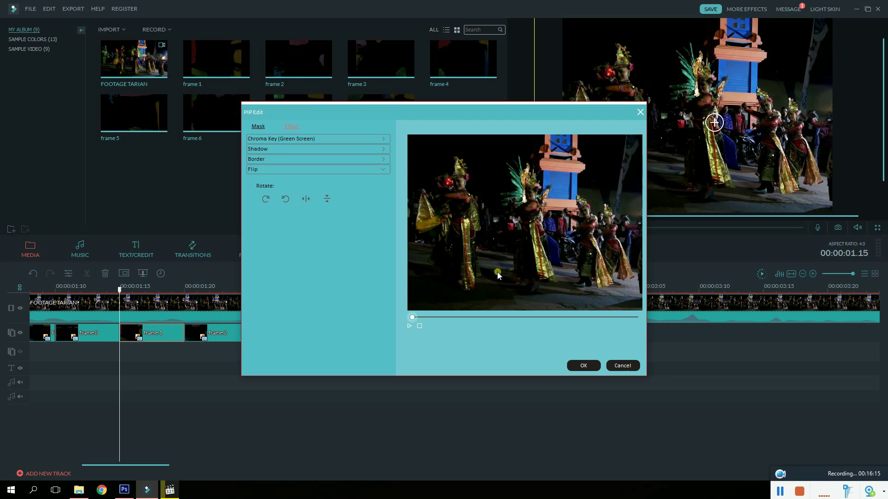
pyautogui.click(584, 366)
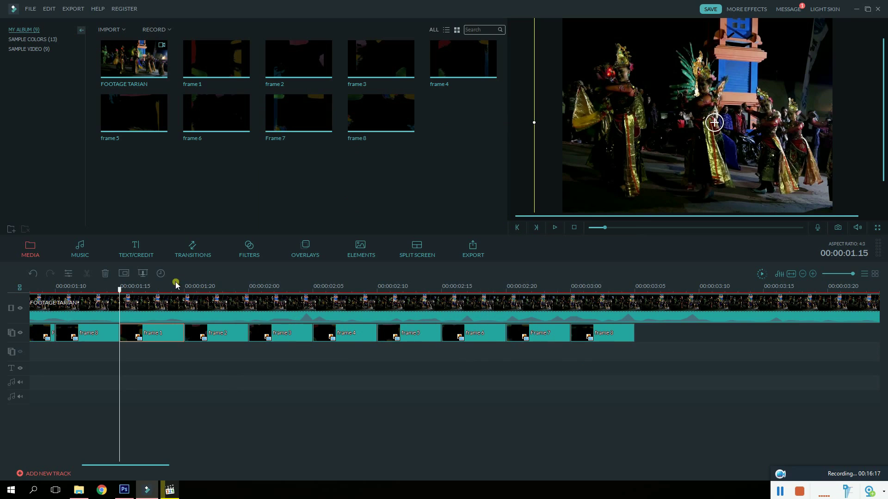
# Flip the pasted frame 2 clip with the PIP flip options and apply the change.
pyautogui.moveTo(131, 291); pyautogui.dragTo(197, 291)
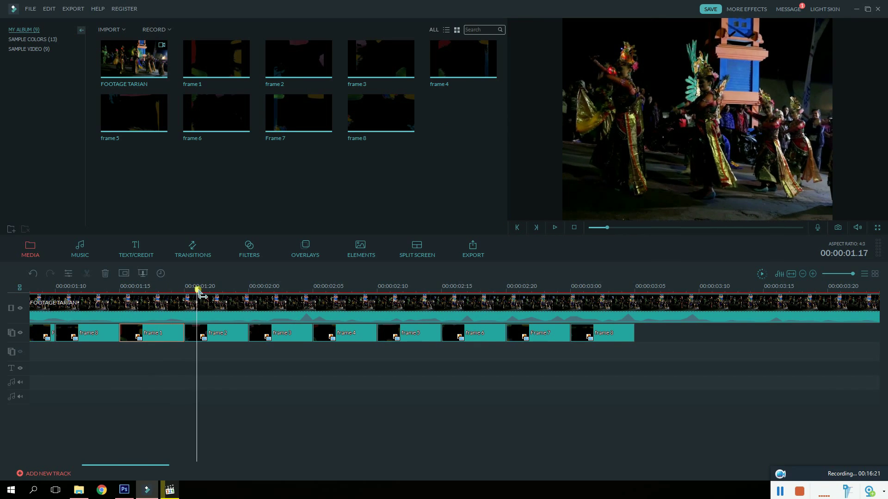
pyautogui.rightClick(239, 344)
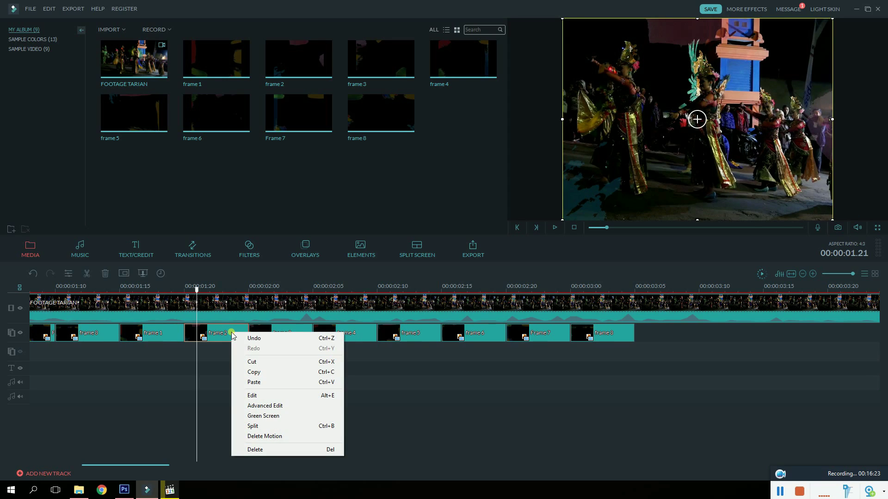
pyautogui.click(284, 416)
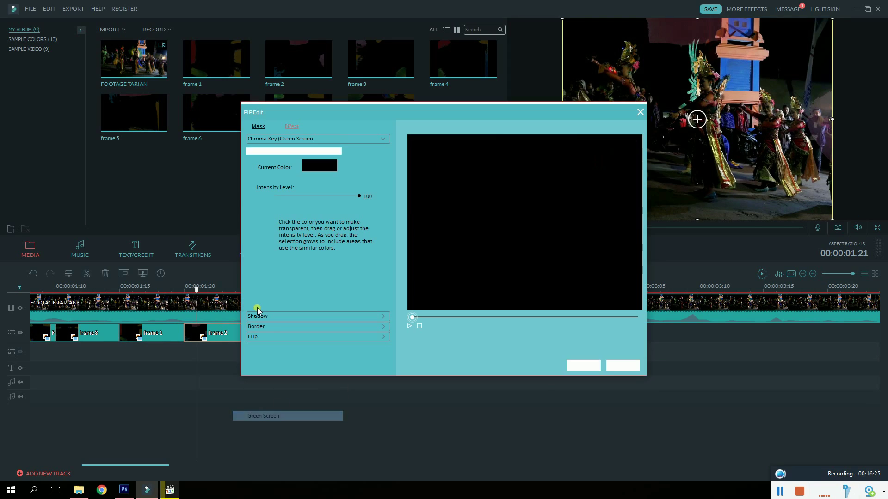
pyautogui.click(271, 337)
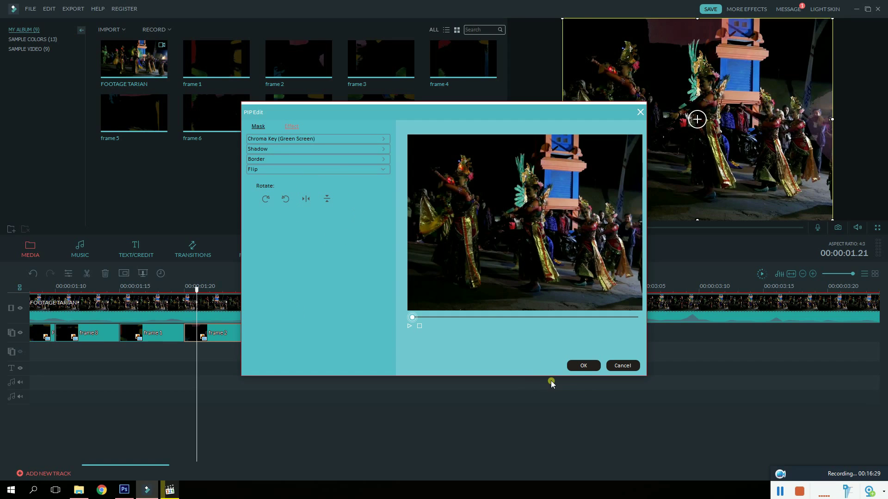
pyautogui.click(583, 365)
# Flip the pasted frame 3 clip with the PIP flip options and apply the change.
pyautogui.moveTo(196, 290); pyautogui.dragTo(283, 291)
pyautogui.rightClick(300, 337)
pyautogui.click(343, 417)
pyautogui.click(296, 336)
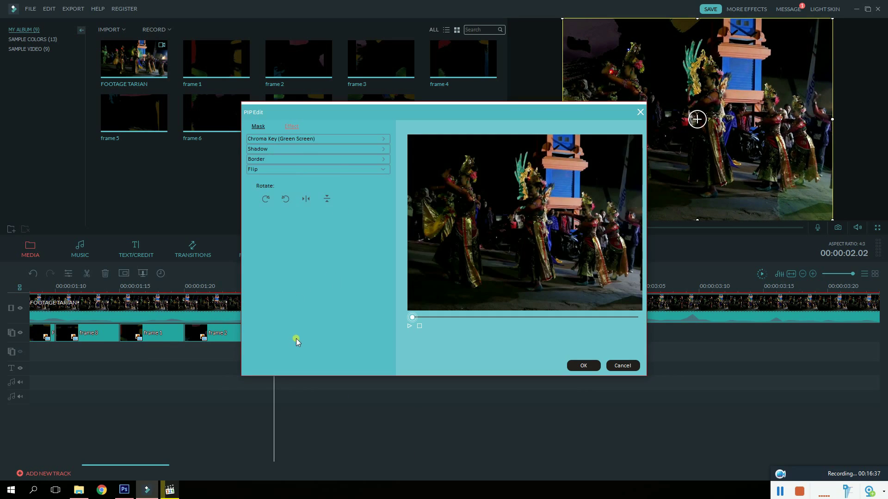
pyautogui.click(583, 366)
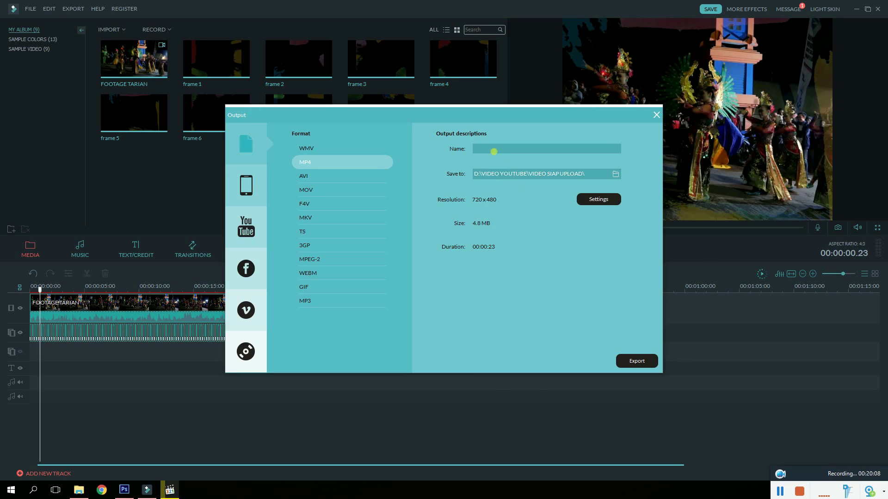
# Name the MP4 output file "hasil footage tarian mirip finnese".
pyautogui.click(495, 151)
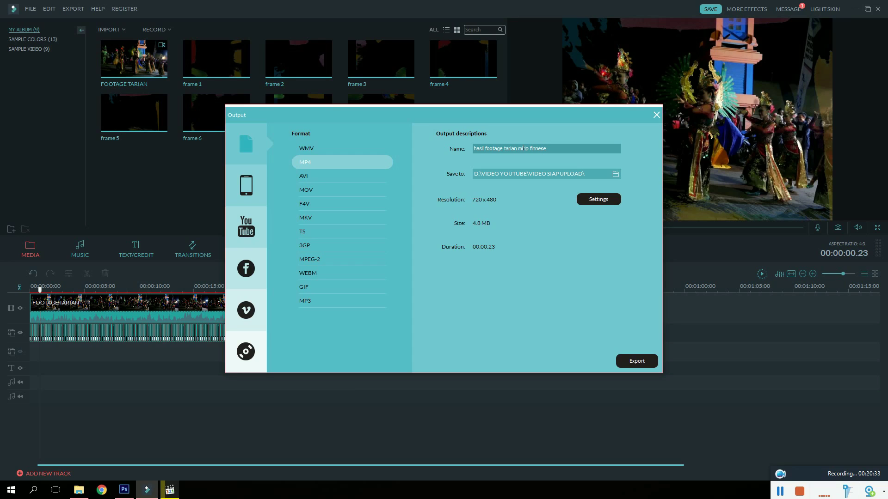
pyautogui.click(641, 363)
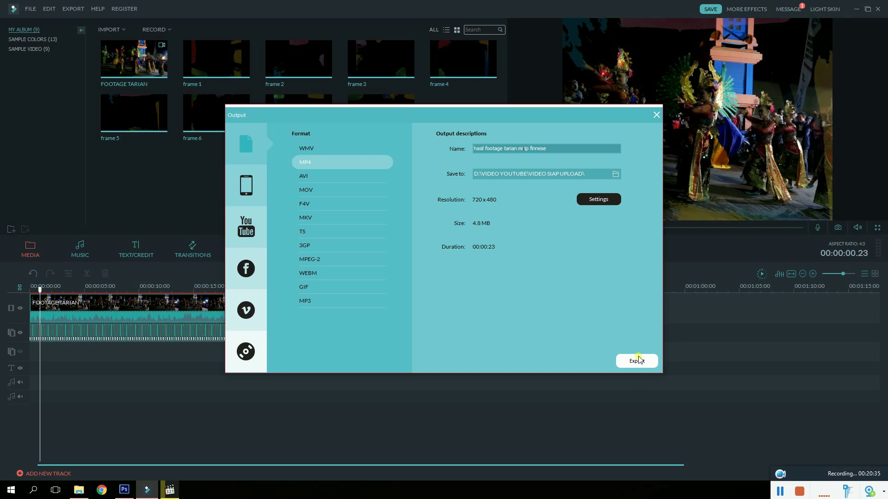
# Set the output resolution to 1440 x 1080 and the video bit rate to 80000 kbps, and export the video.
pyautogui.click(583, 198)
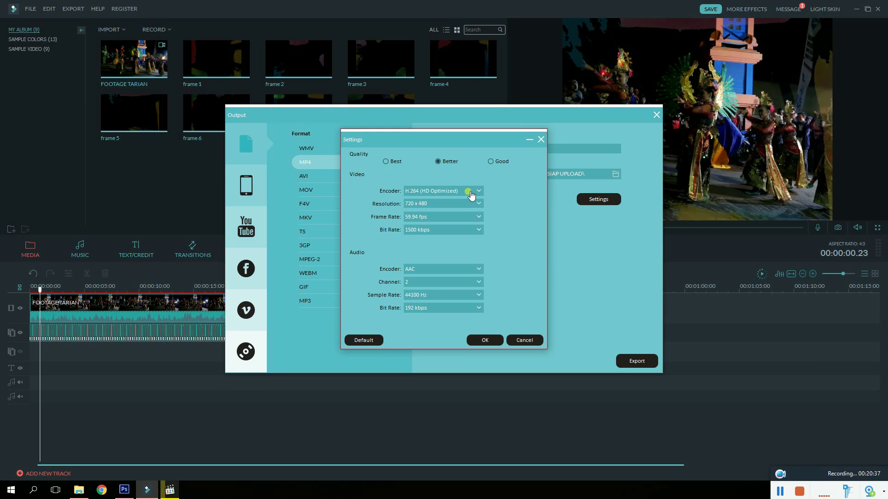
pyautogui.click(478, 205)
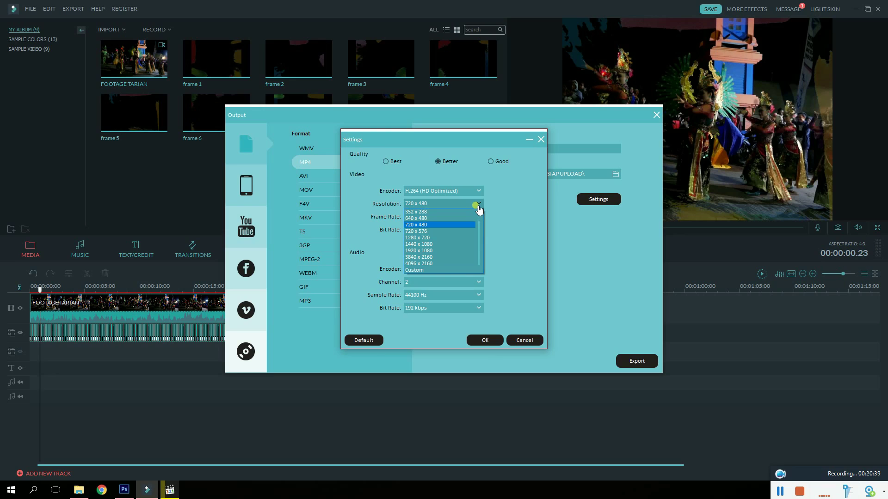
pyautogui.click(470, 245)
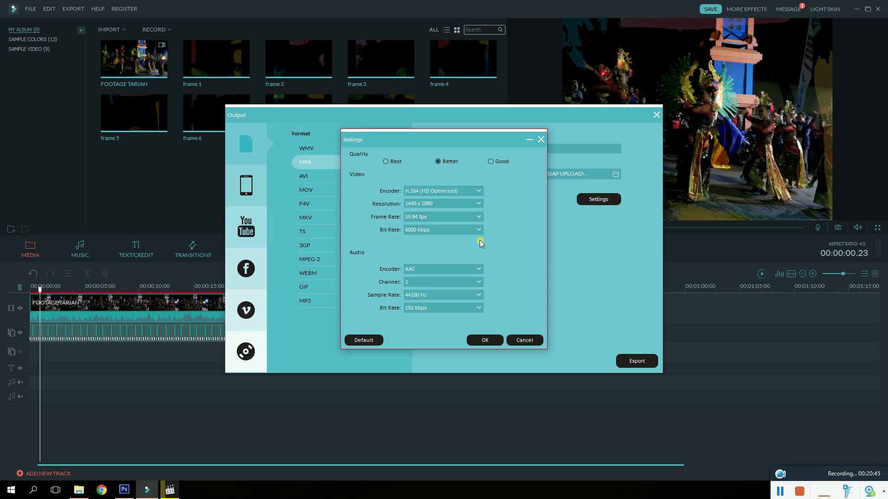
pyautogui.click(477, 231)
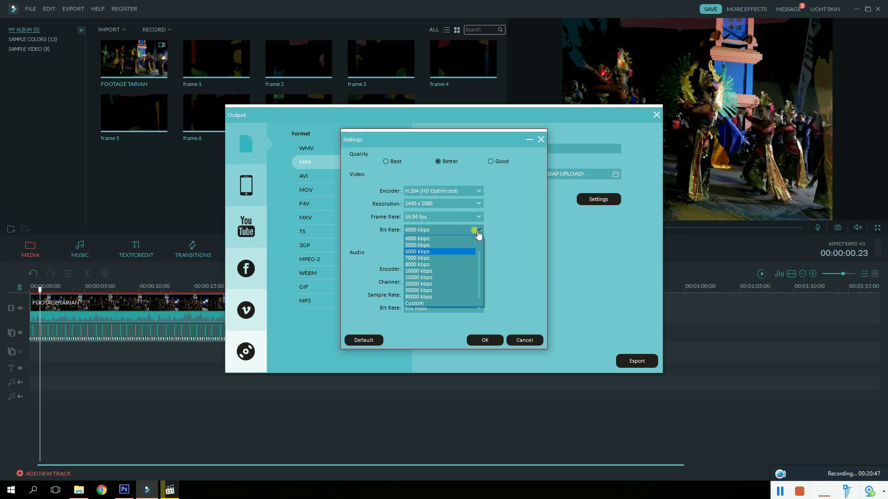
pyautogui.click(461, 297)
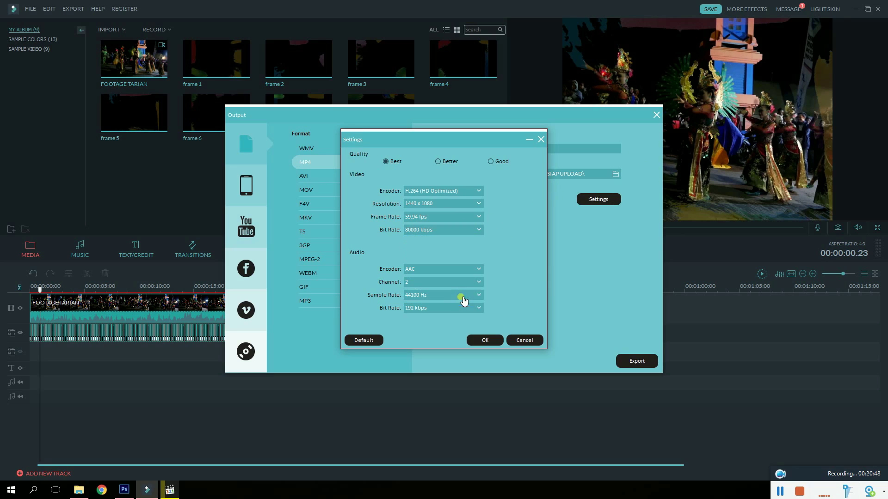
pyautogui.click(493, 338)
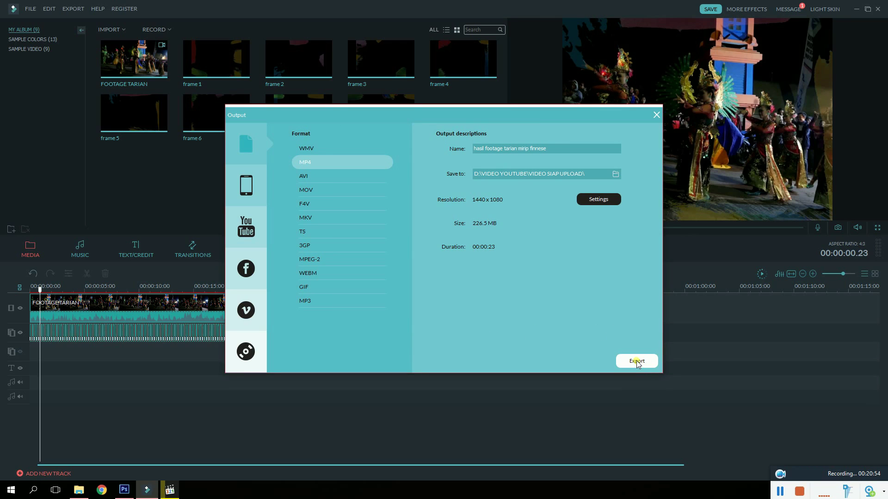
pyautogui.click(636, 362)
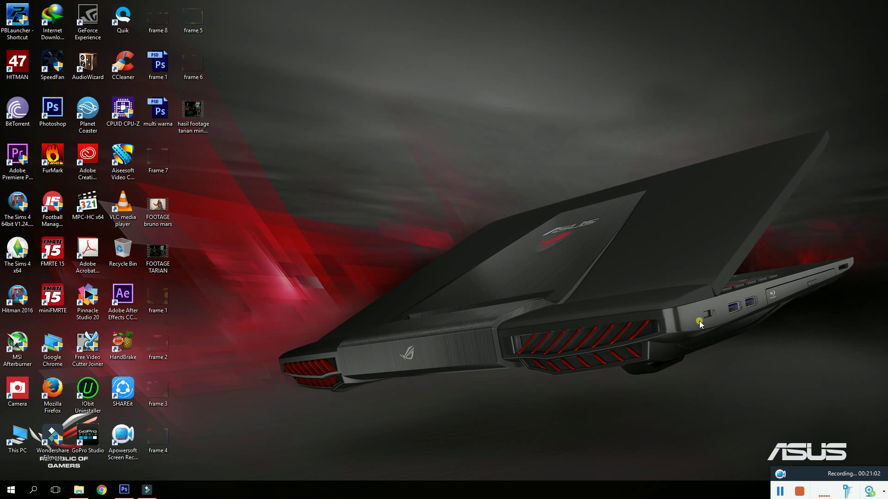